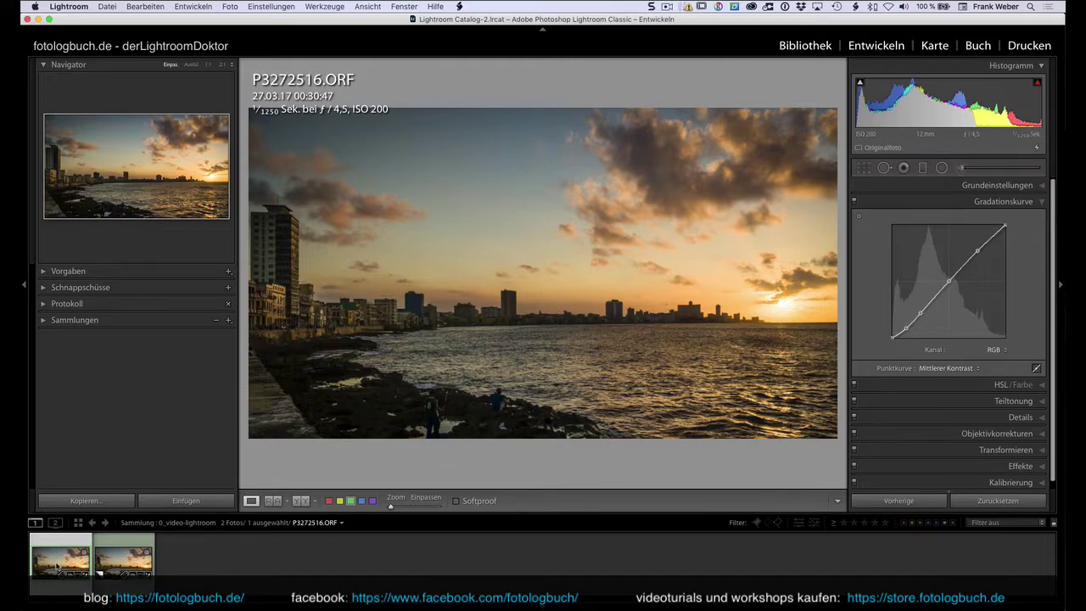
Compare the virtual copy, return to the original, and show the Grün tone curve channel.
{"action": "left_click", "coordinate": [107, 565]}
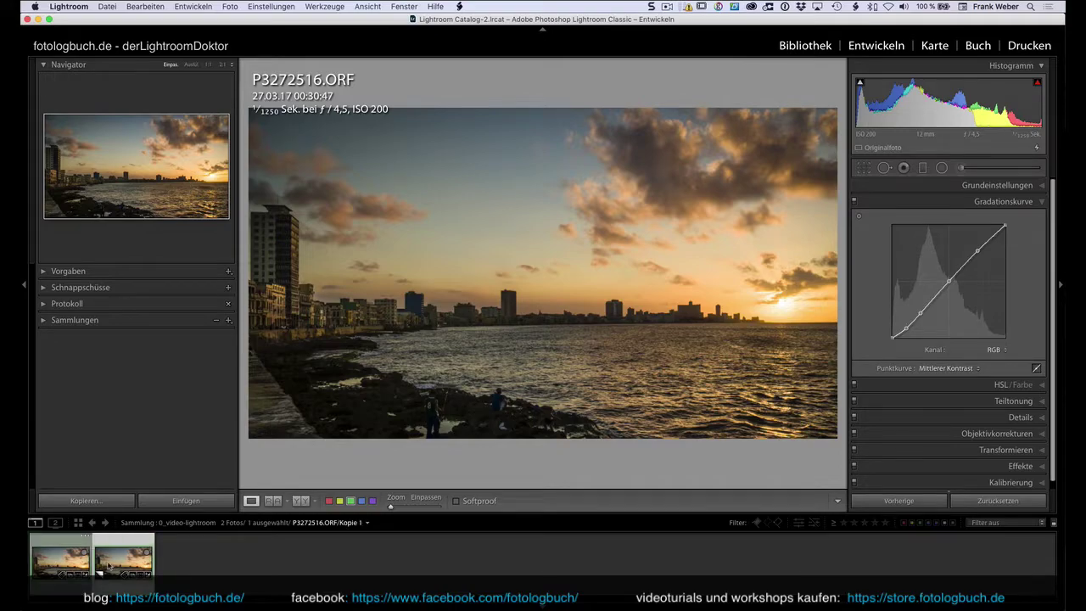
{"action": "left_click", "coordinate": [59, 566]}
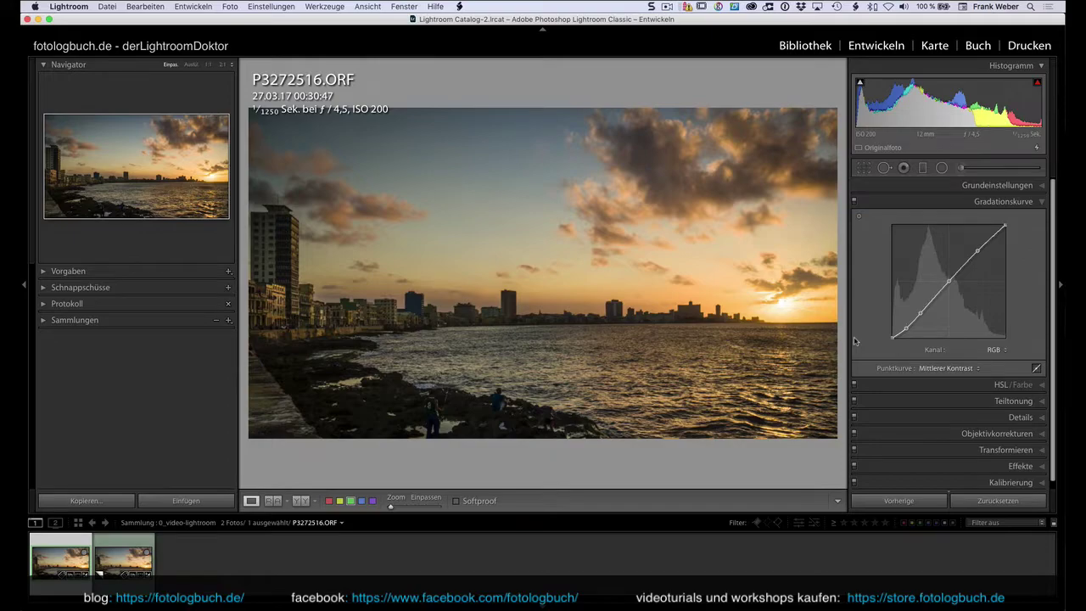
{"action": "left_click", "coordinate": [997, 351]}
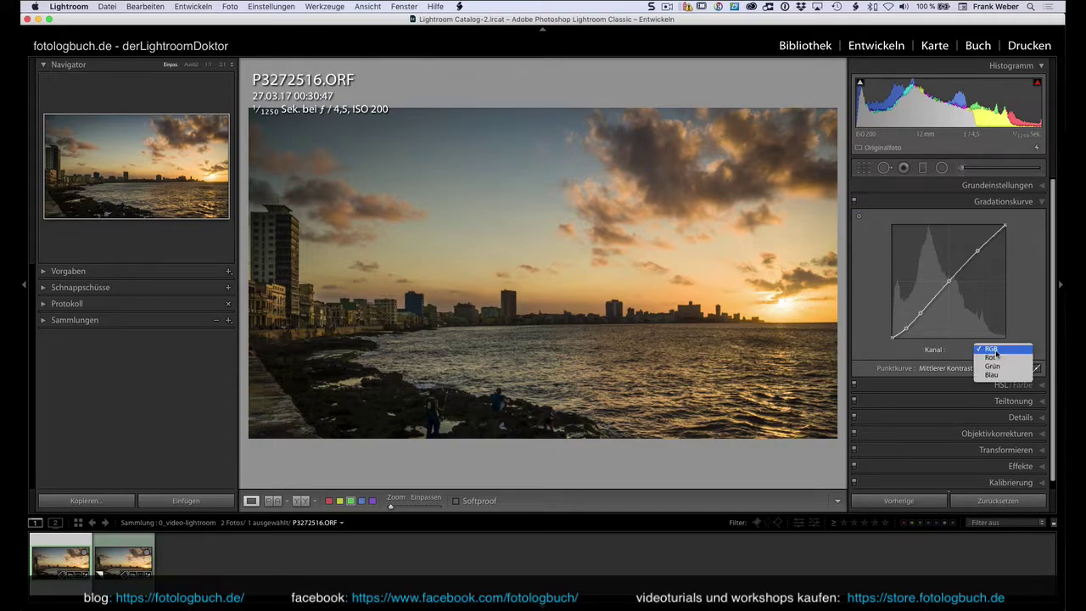
{"action": "left_click", "coordinate": [994, 368]}
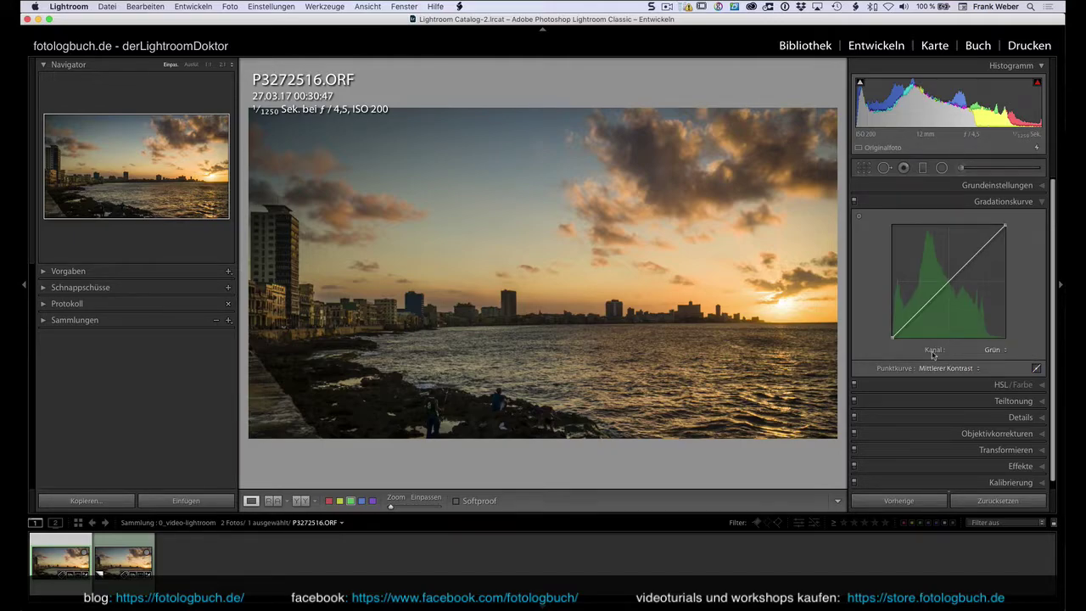
Add a green midpoint and pull it slightly down toward magenta.
{"action": "left_click", "coordinate": [949, 282]}
{"action": "left_click_drag", "start_coordinate": [949, 284], "coordinate": [953, 285]}
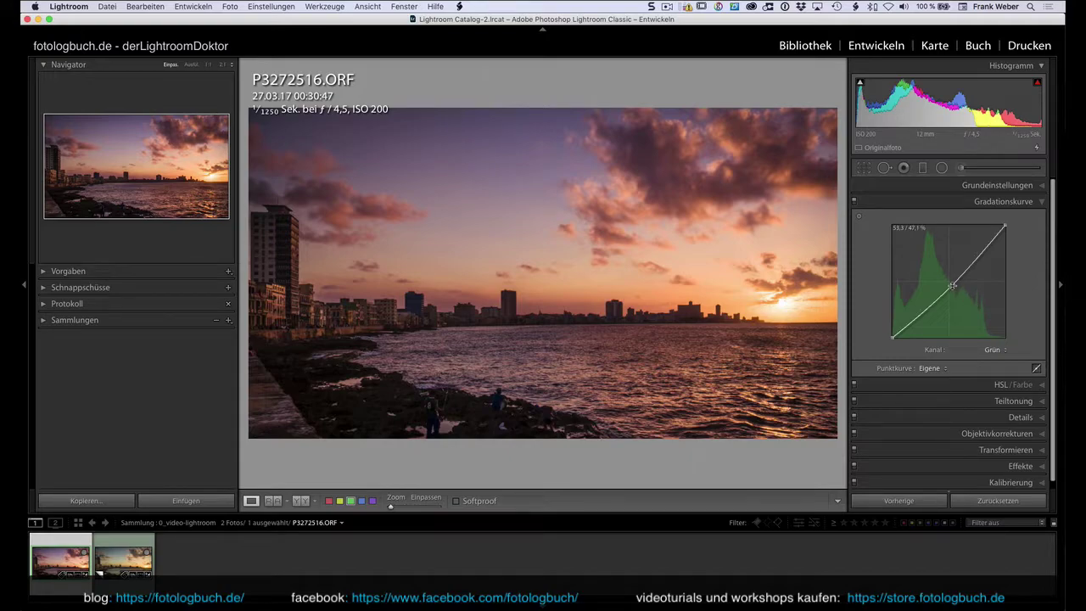
{"action": "right_click", "coordinate": [953, 286]}
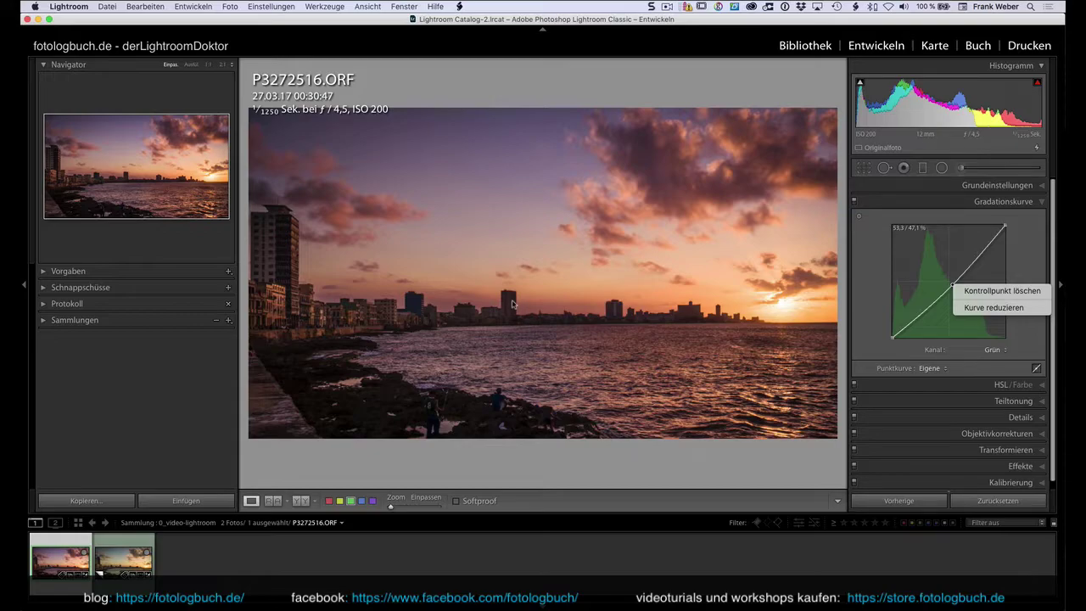
{"action": "left_click", "coordinate": [512, 303]}
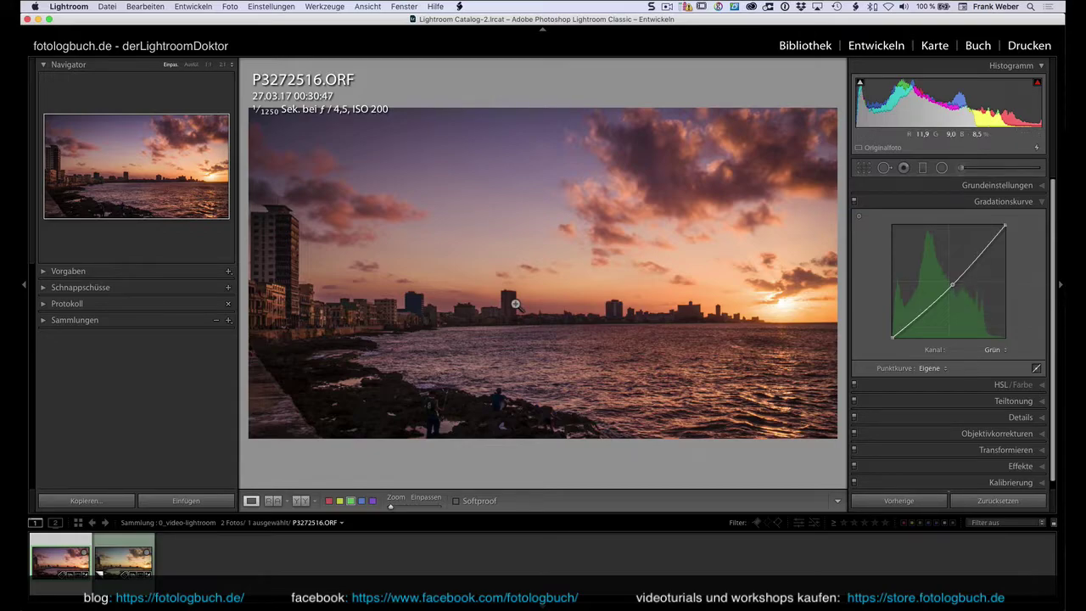
Save the sunset photo's metadata to file via Metadaten in Datei speichern.
{"action": "right_click", "coordinate": [486, 256]}
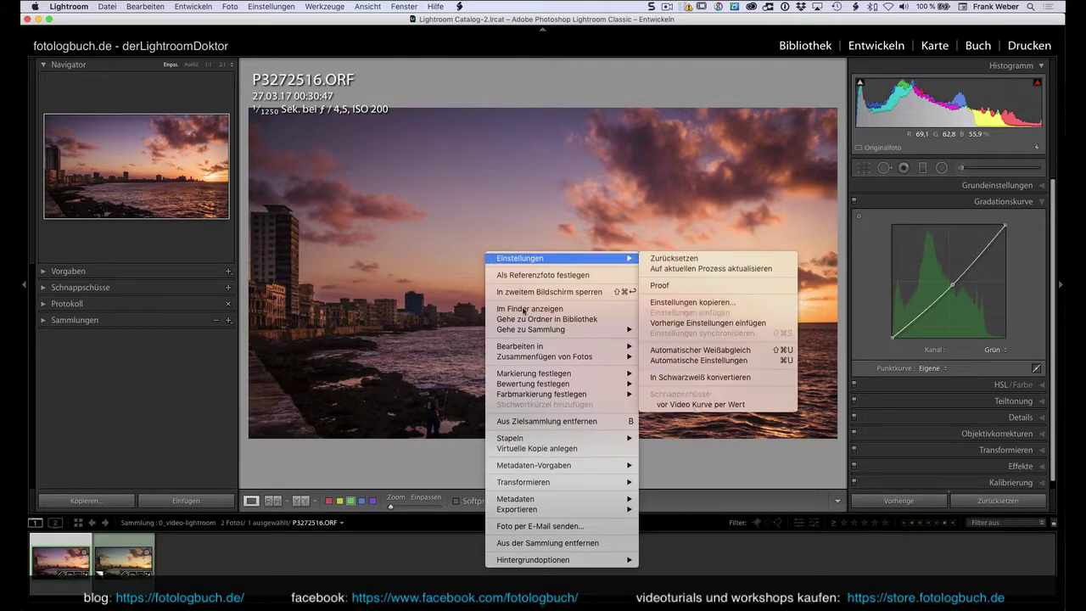
{"action": "mouse_move", "coordinate": [542, 498]}
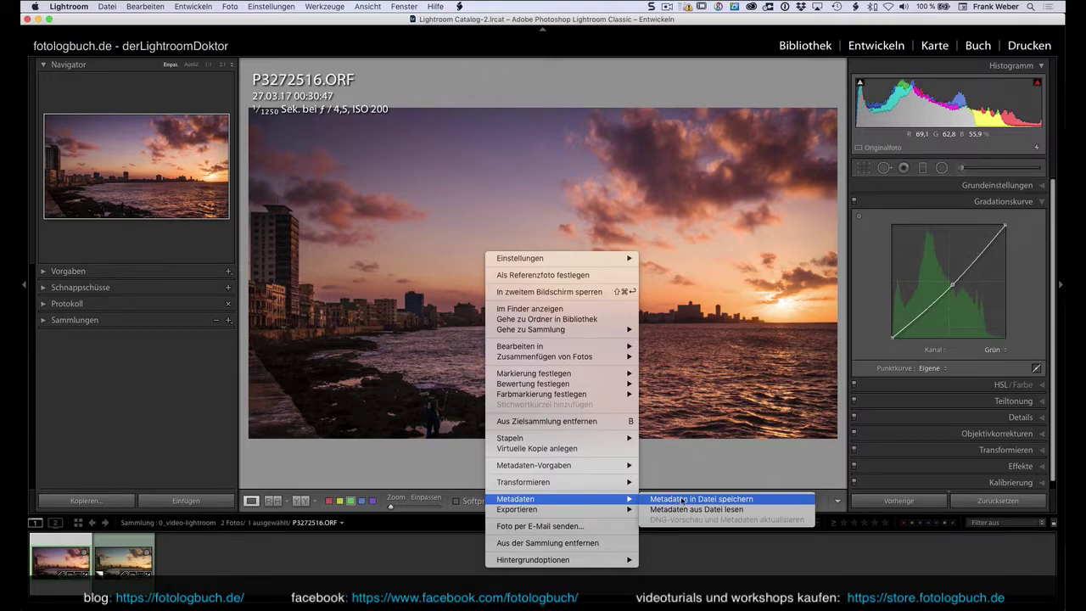
{"action": "left_click", "coordinate": [681, 499]}
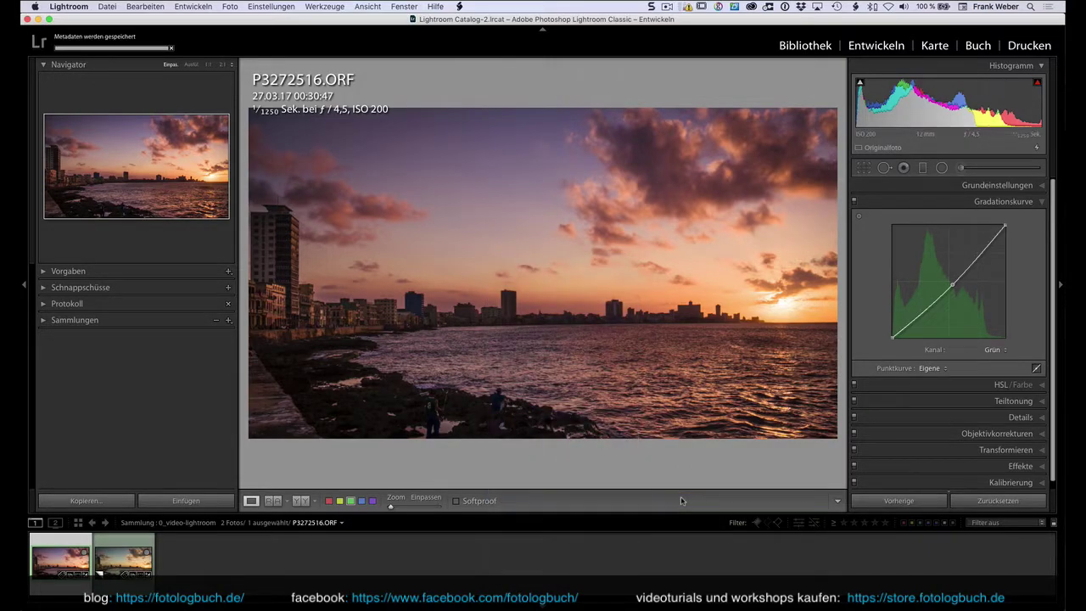
Reveal the photo in Finder and bring up the options for P3272516.xmp.
{"action": "right_click", "coordinate": [527, 250]}
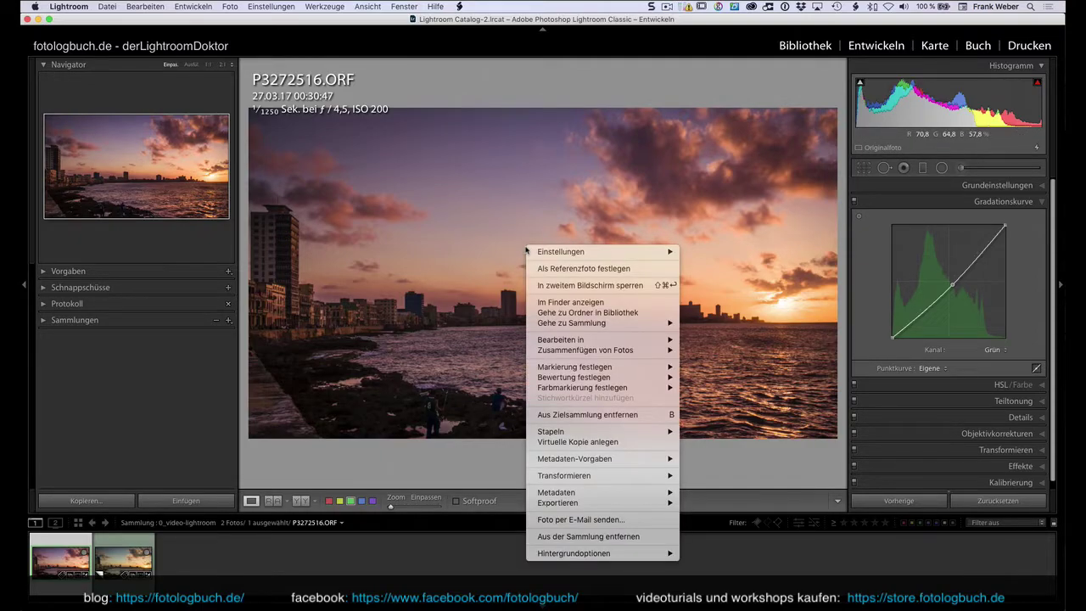
{"action": "left_click", "coordinate": [545, 303]}
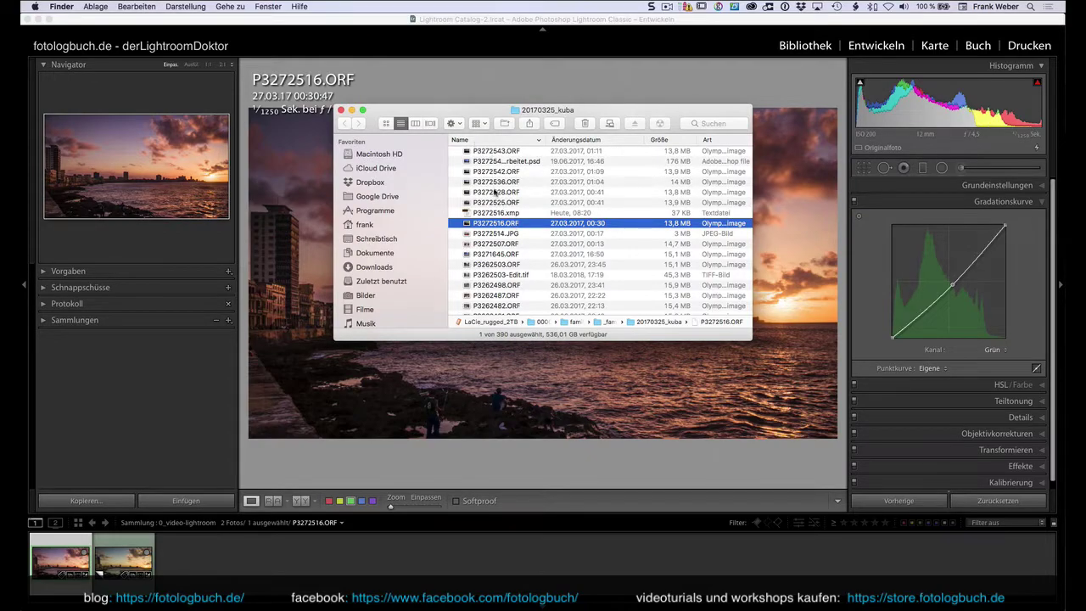
{"action": "left_click", "coordinate": [492, 213]}
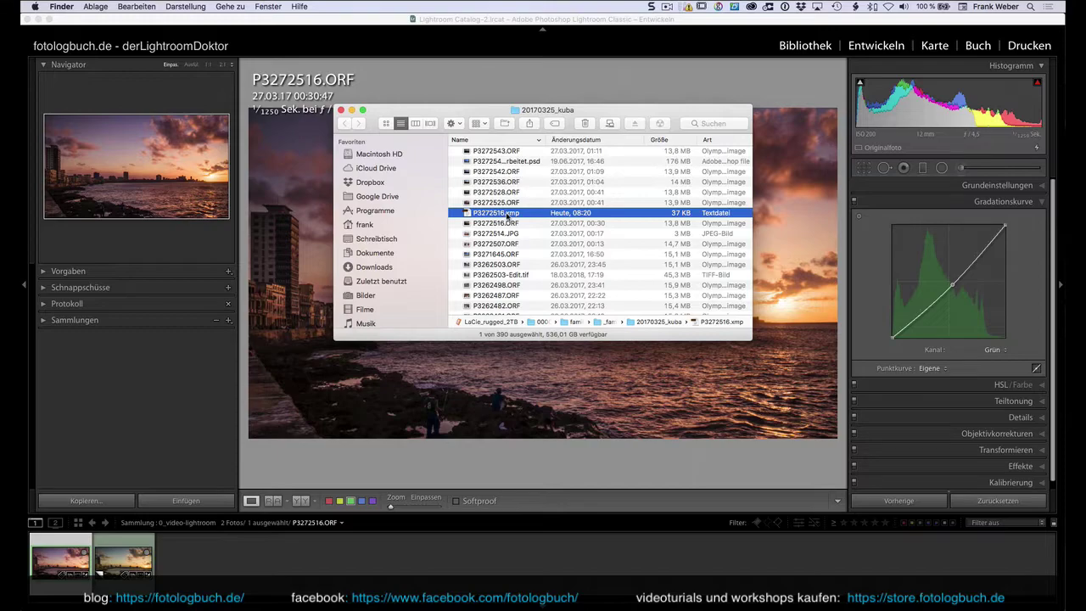
{"action": "right_click", "coordinate": [507, 216]}
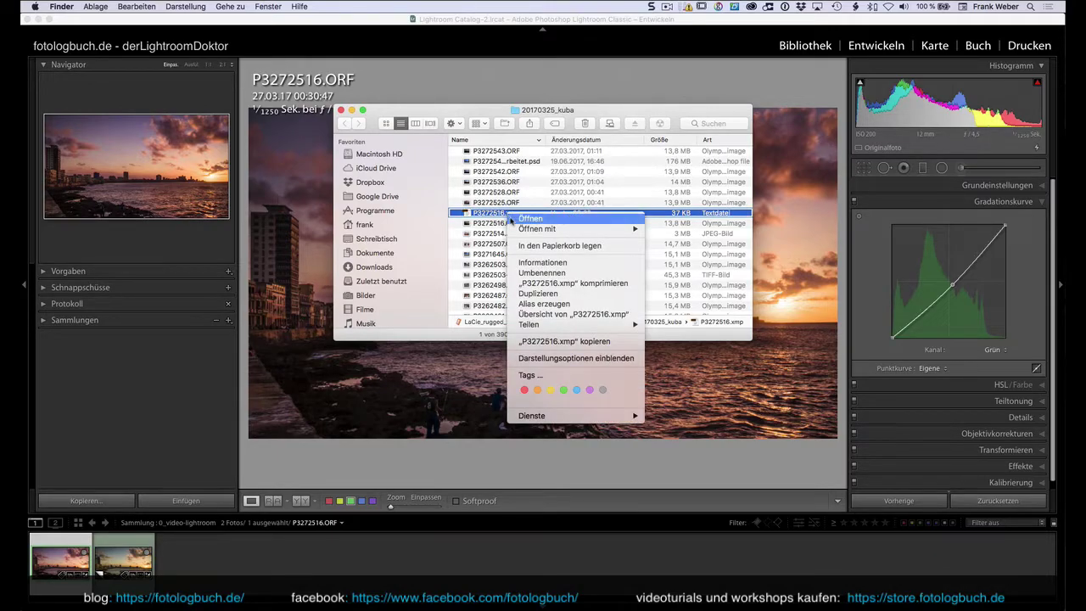
{"action": "mouse_move", "coordinate": [538, 229]}
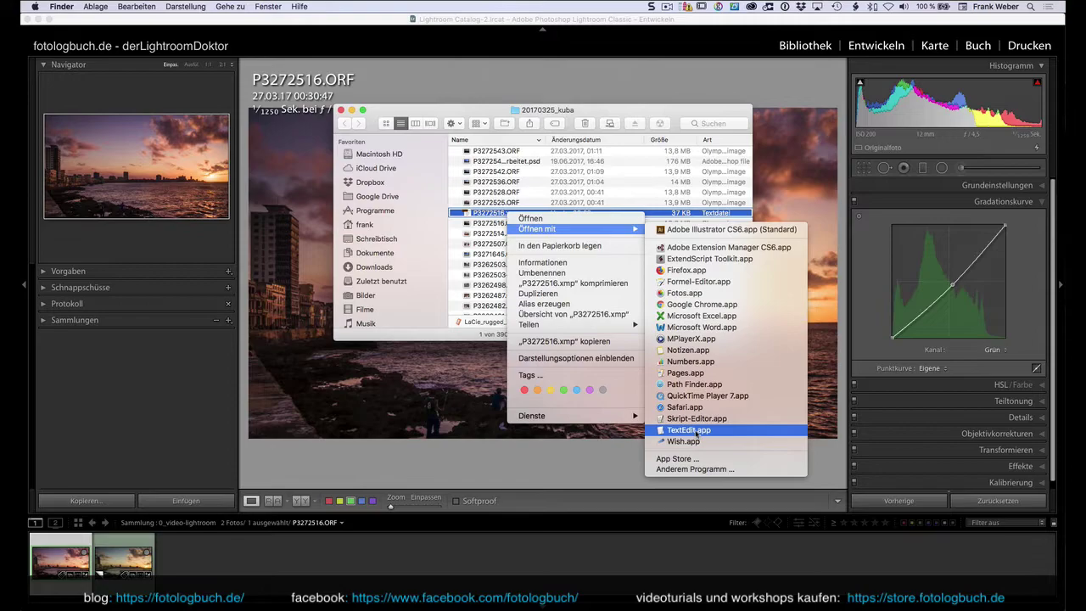
Open P3272516.xmp in TextEdit, scroll its XMP text, and search for 'green'.
{"action": "left_click", "coordinate": [697, 430]}
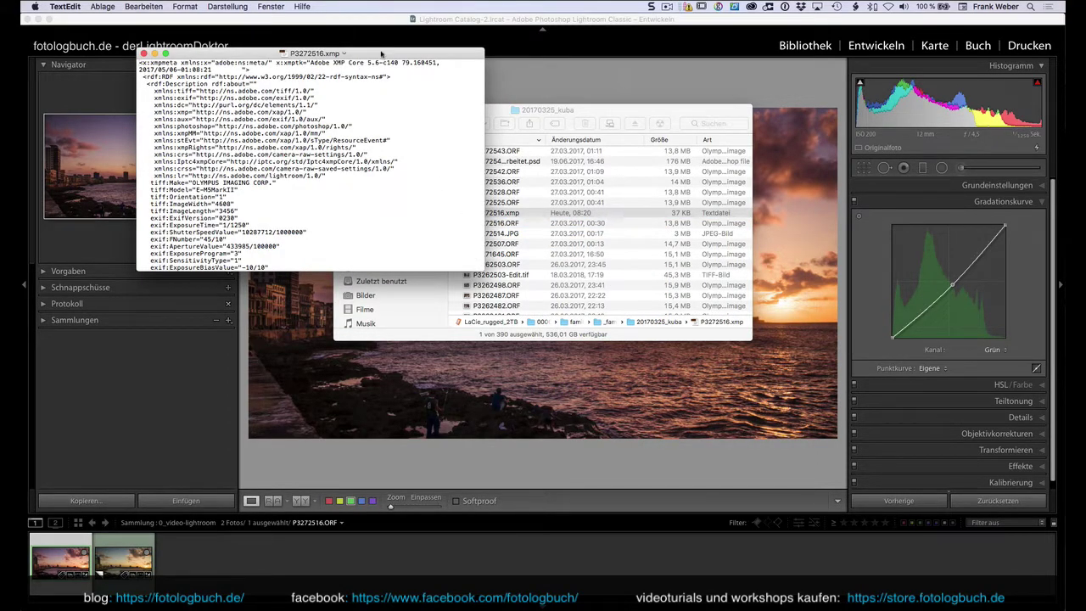
{"action": "left_click_drag", "start_coordinate": [381, 53], "coordinate": [528, 62]}
{"action": "scroll", "coordinate": [465, 157], "scroll_direction": "down", "scroll_amount": 5}
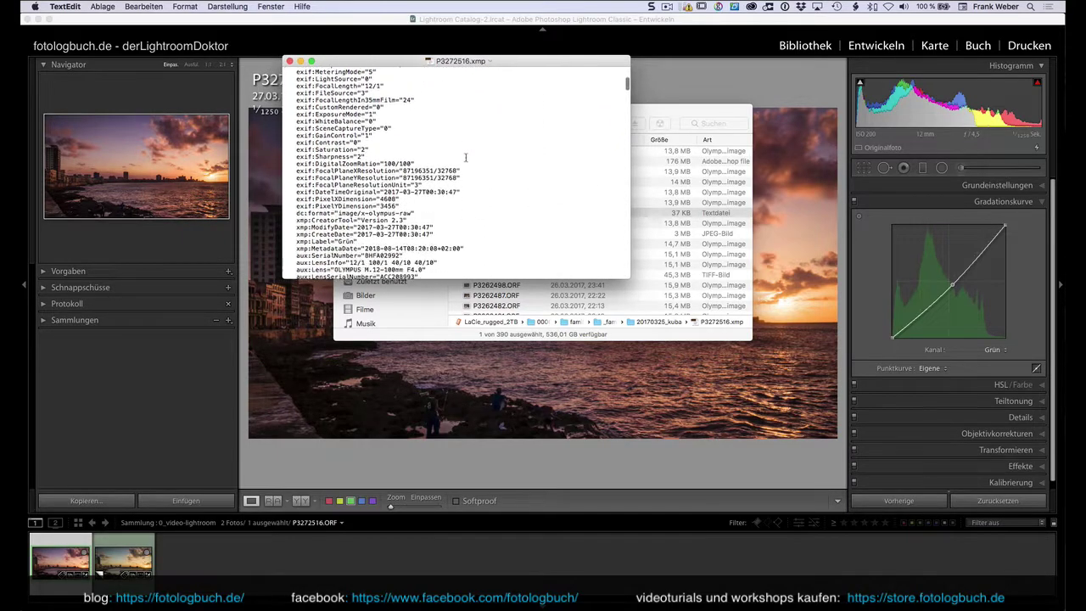
{"action": "scroll", "coordinate": [465, 157], "scroll_direction": "up", "scroll_amount": 5}
{"action": "scroll", "coordinate": [465, 157], "scroll_direction": "up", "scroll_amount": 5}
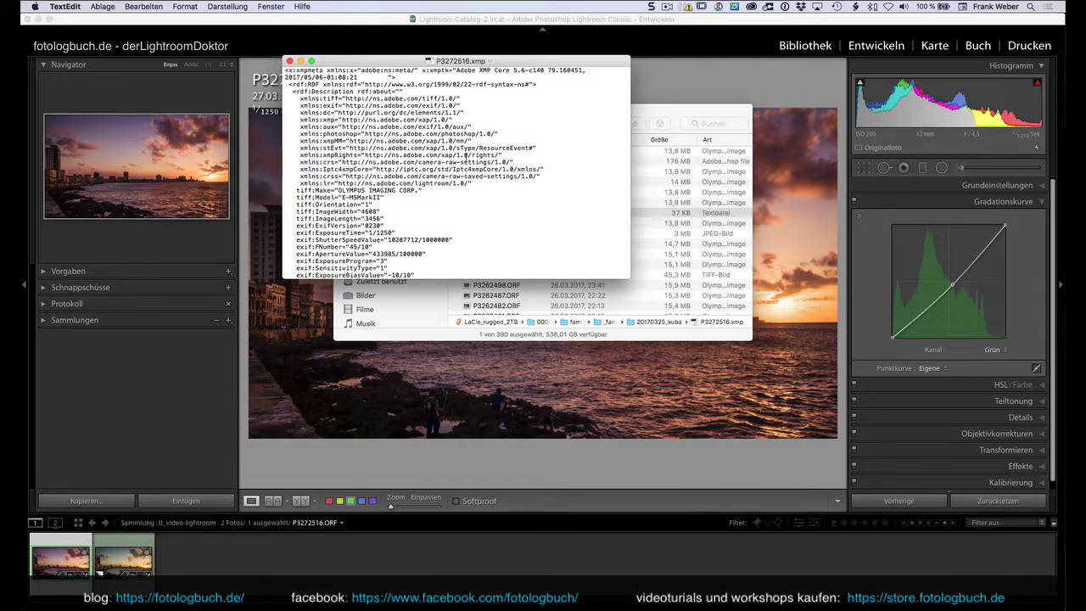
{"action": "key", "text": "super+f"}
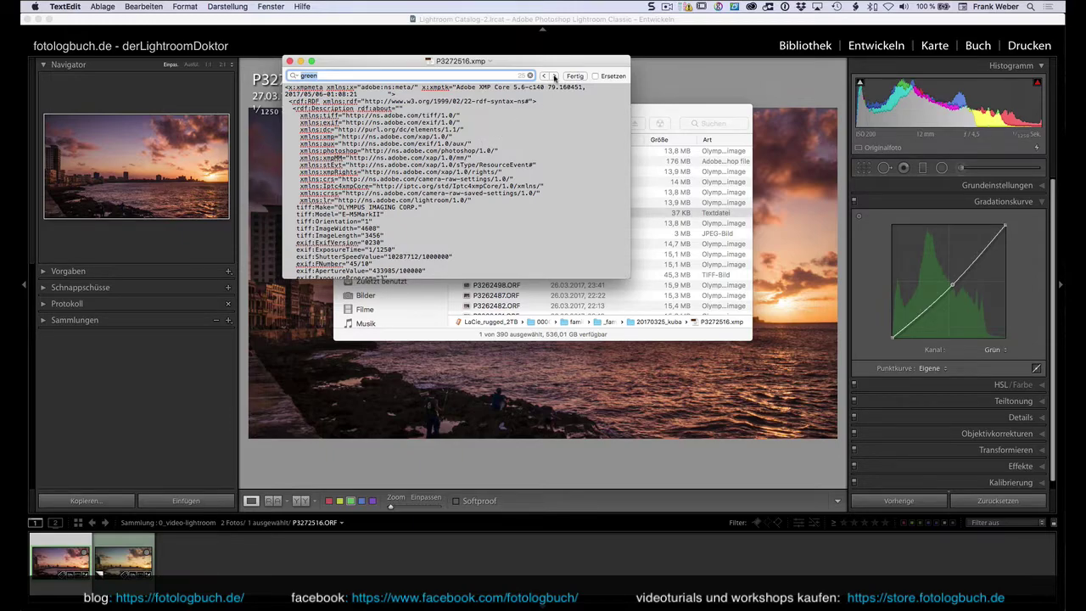
Step through 'green' matches to the ToneCurvePV2012Green points, then click into its values.
{"action": "left_click", "coordinate": [554, 76]}
{"action": "left_click", "coordinate": [554, 76]}
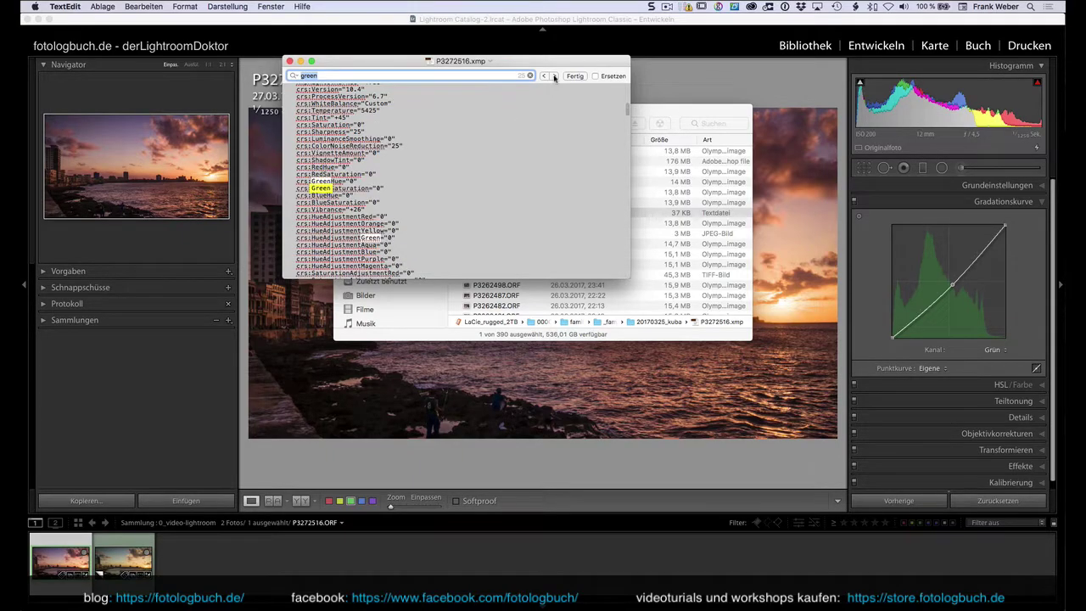
{"action": "left_click", "coordinate": [554, 77]}
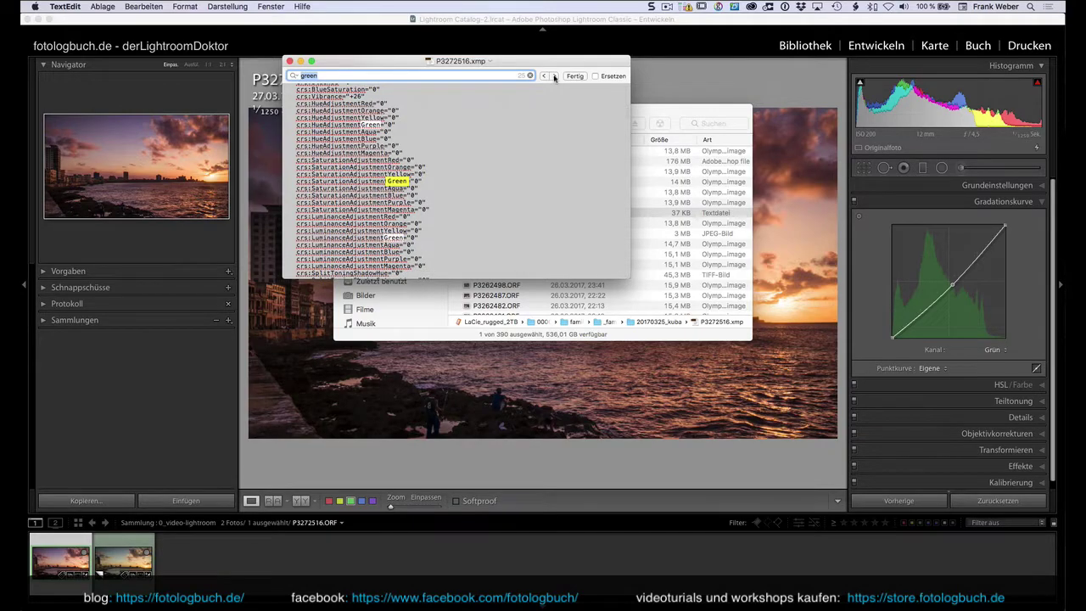
{"action": "left_click", "coordinate": [554, 77]}
{"action": "left_click", "coordinate": [554, 76]}
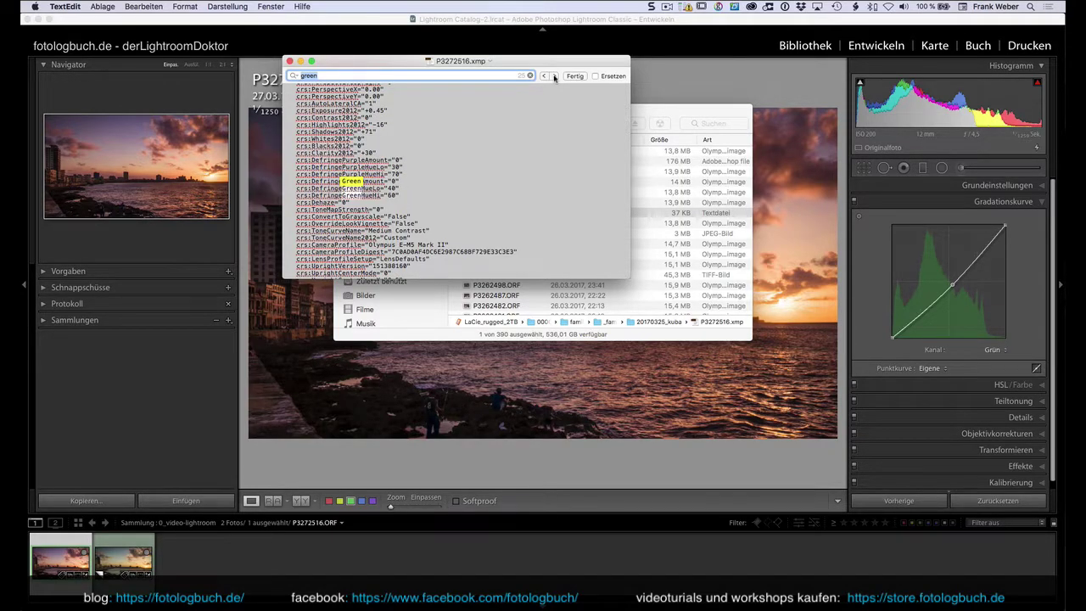
{"action": "left_click", "coordinate": [554, 76]}
{"action": "left_click", "coordinate": [554, 77]}
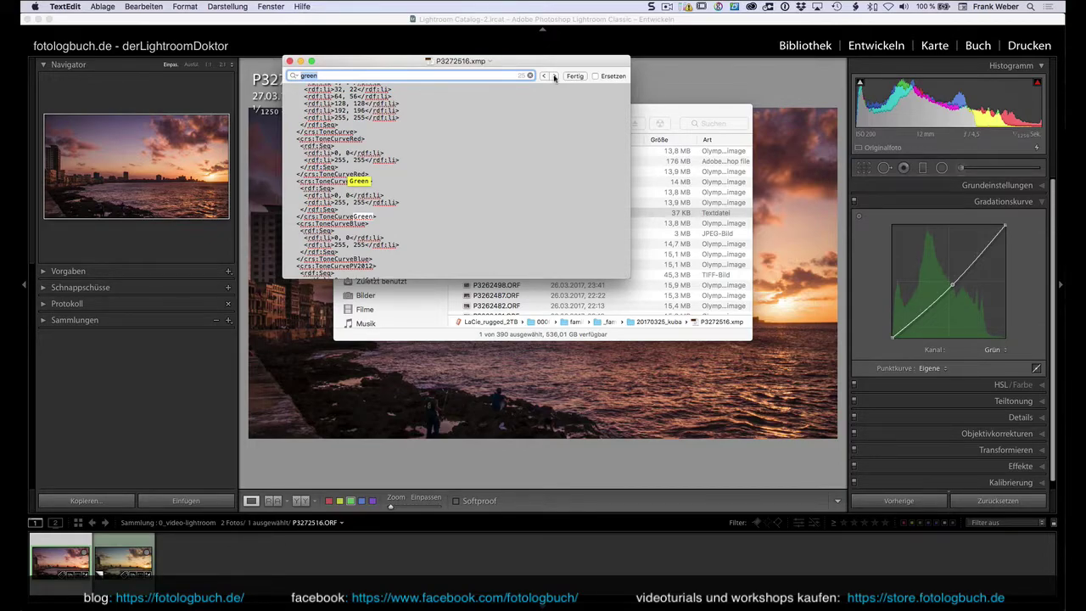
{"action": "left_click", "coordinate": [554, 76]}
{"action": "left_click", "coordinate": [553, 77]}
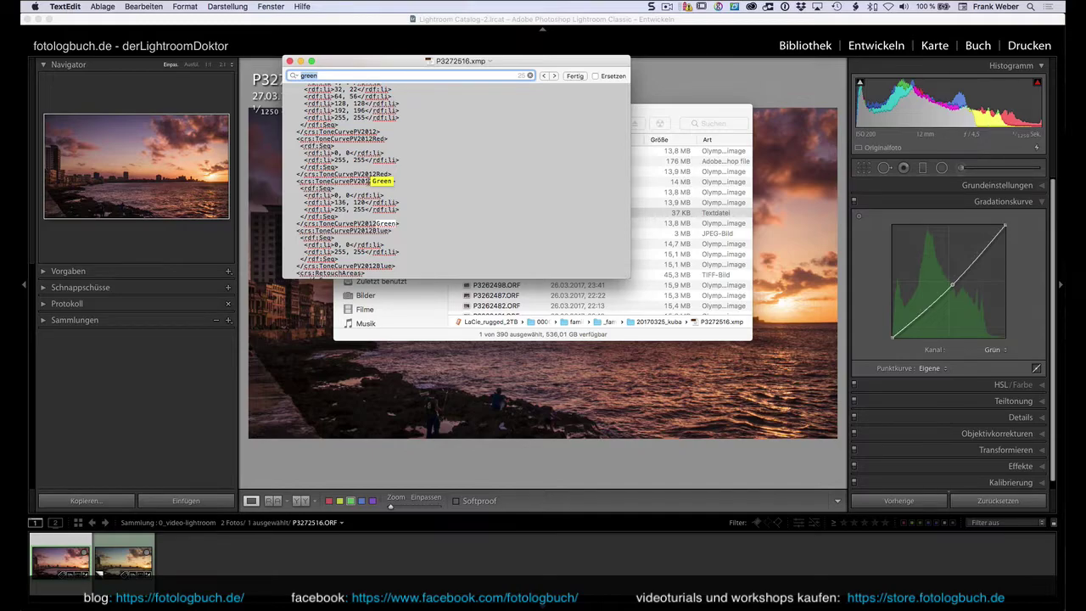
{"action": "left_click", "coordinate": [344, 196]}
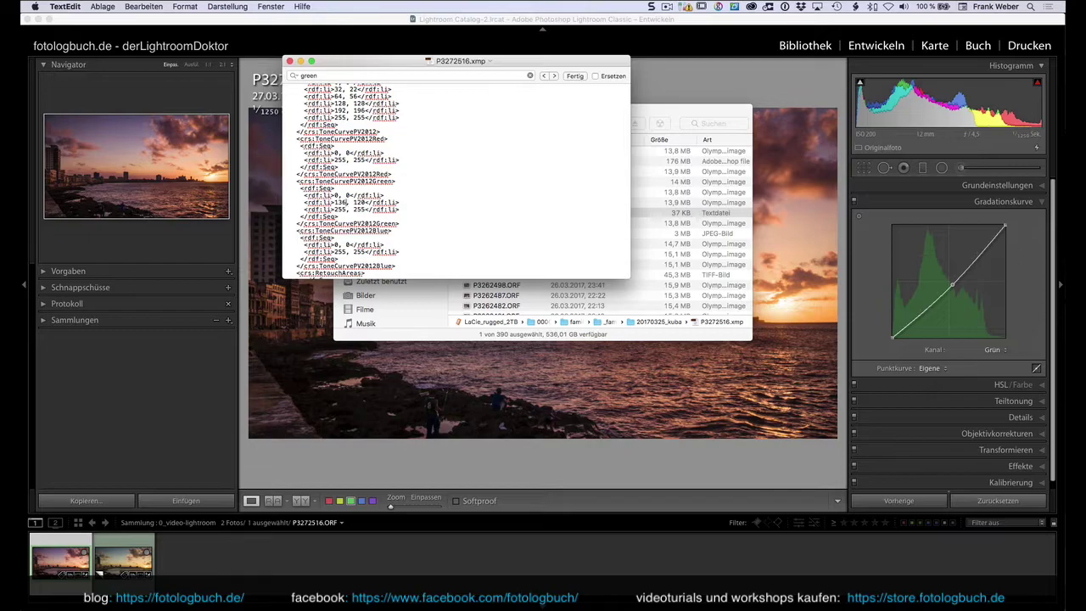
Change the green midpoint from 136, 120 to 106, 84, then save and close the XMP.
{"action": "double_click", "coordinate": [338, 202]}
{"action": "key", "text": "BackSpace"}
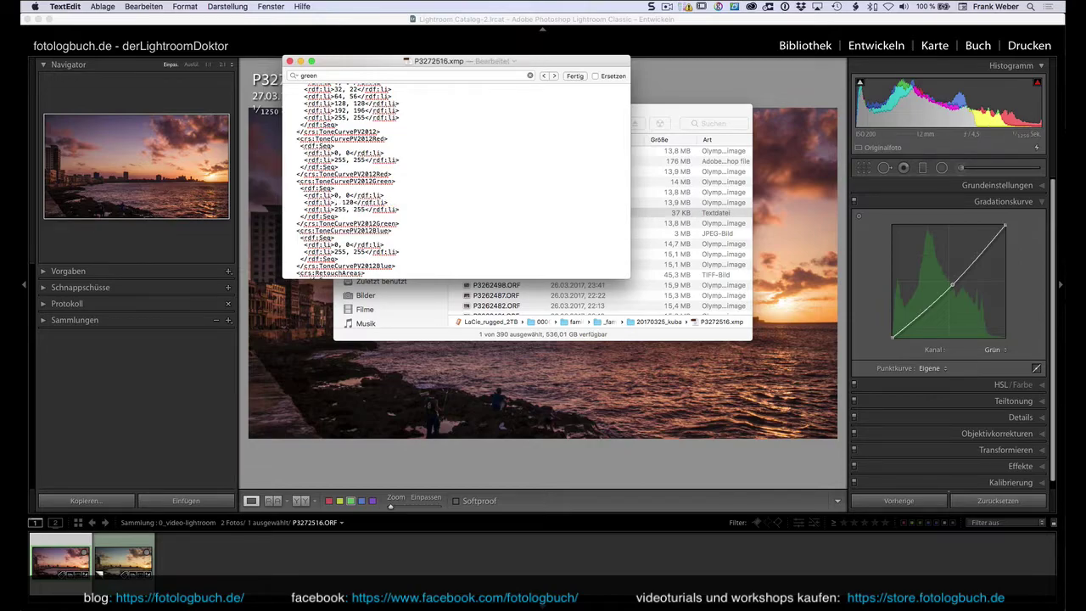
{"action": "type", "text": "106"}
{"action": "double_click", "coordinate": [359, 202]}
{"action": "key", "text": "BackSpace"}
{"action": "type", "text": "8"}
{"action": "type", "text": "4"}
{"action": "key", "text": "super+s"}
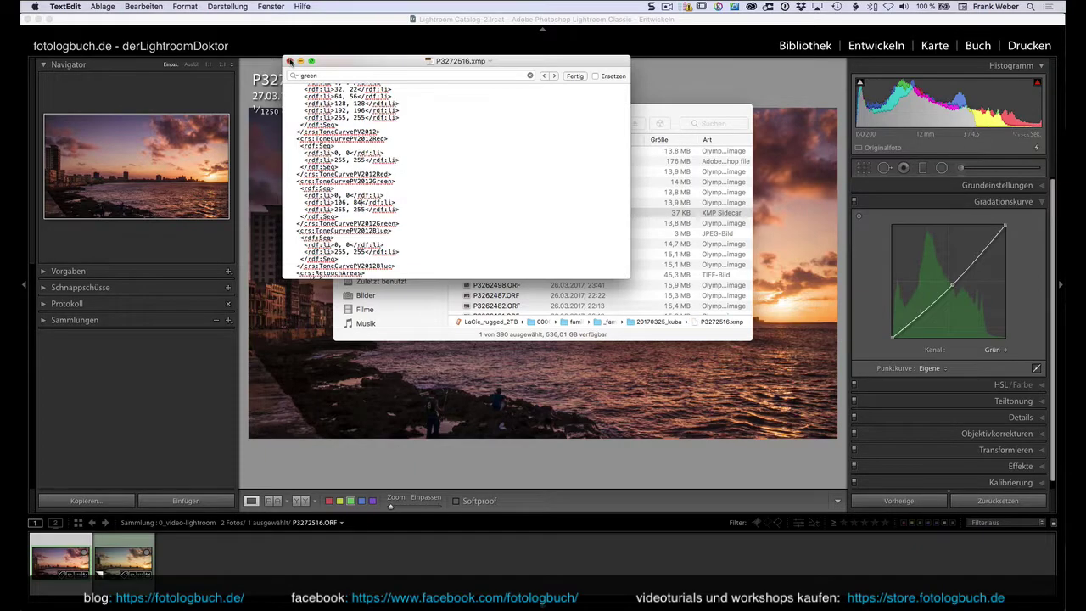
{"action": "left_click", "coordinate": [290, 61]}
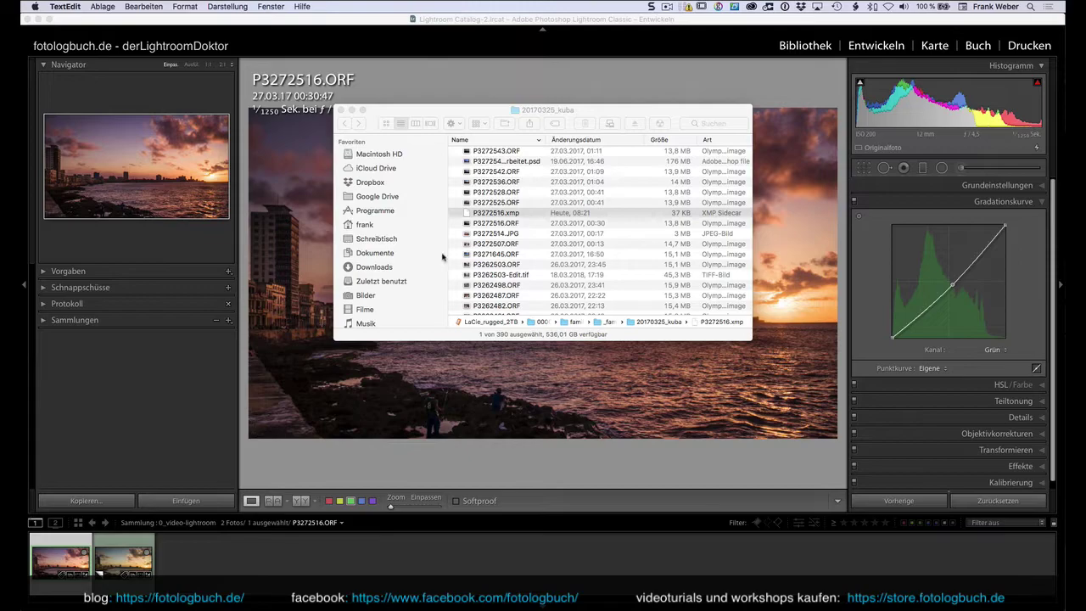
Back in Lightroom, read the sunset photo's metadata from file and confirm with Lesen.
{"action": "left_click", "coordinate": [352, 19]}
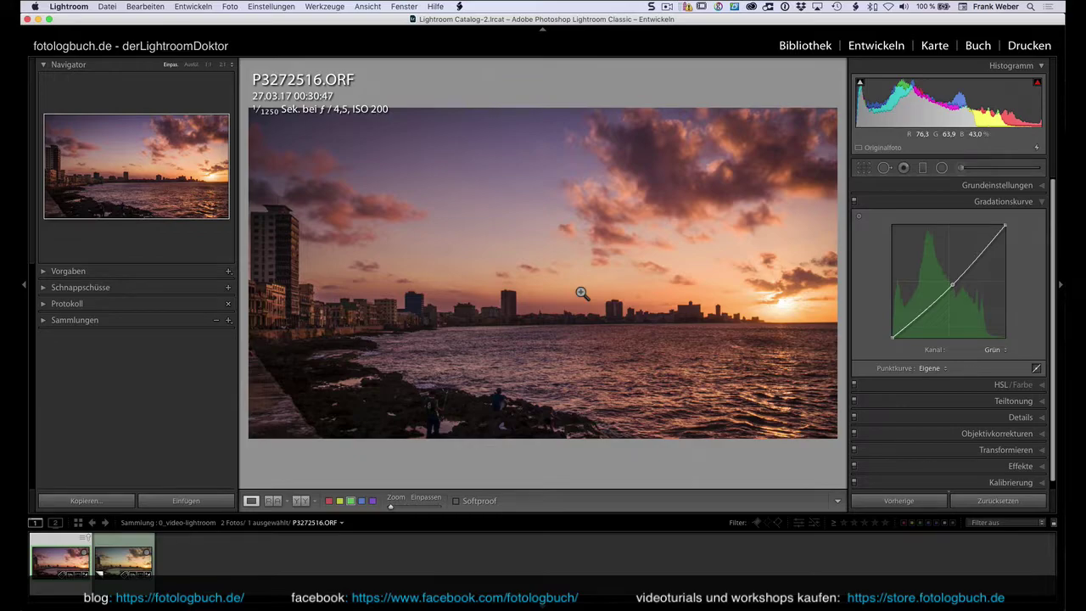
{"action": "right_click", "coordinate": [533, 234]}
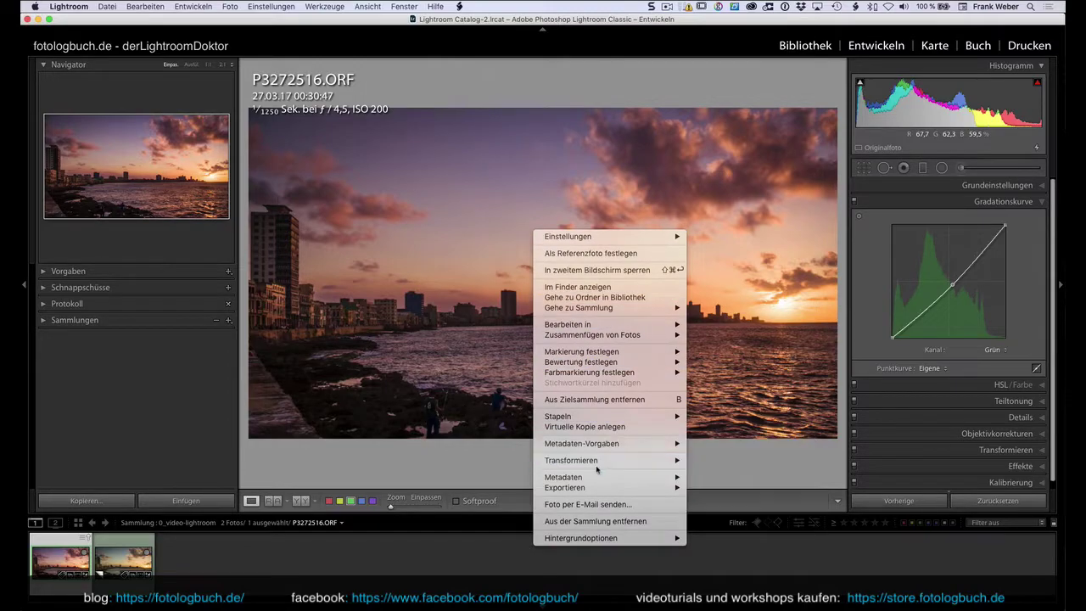
{"action": "mouse_move", "coordinate": [563, 477]}
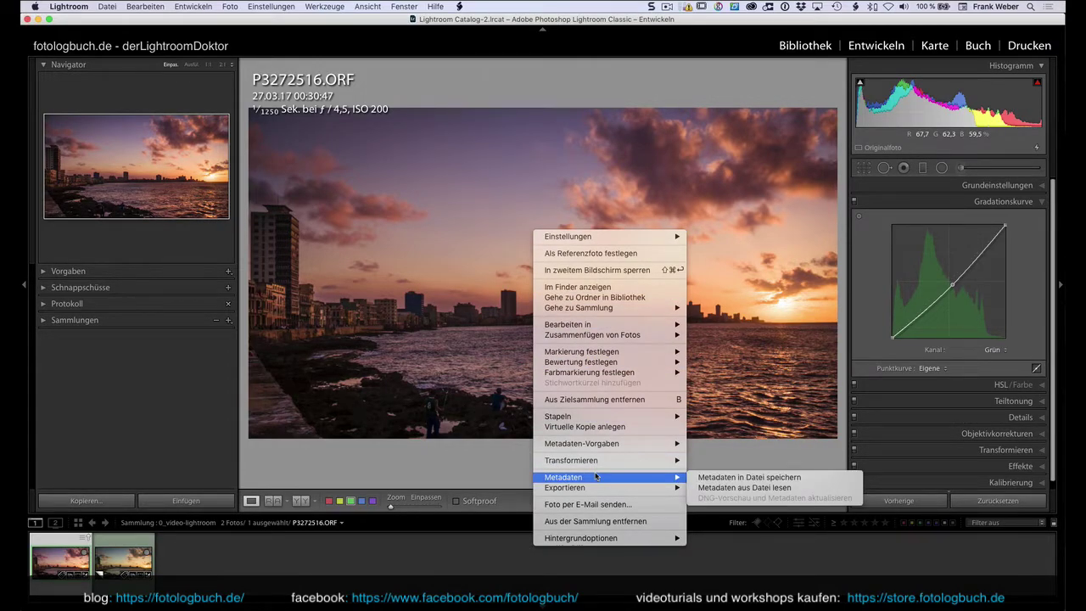
{"action": "left_click", "coordinate": [719, 489]}
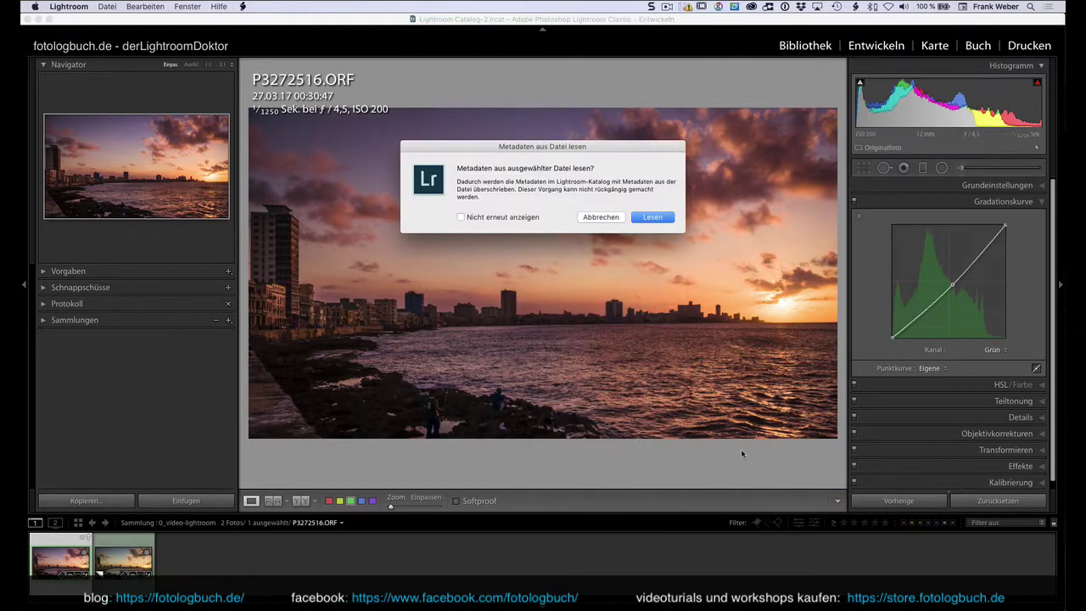
{"action": "left_click_drag", "start_coordinate": [589, 147], "coordinate": [740, 238]}
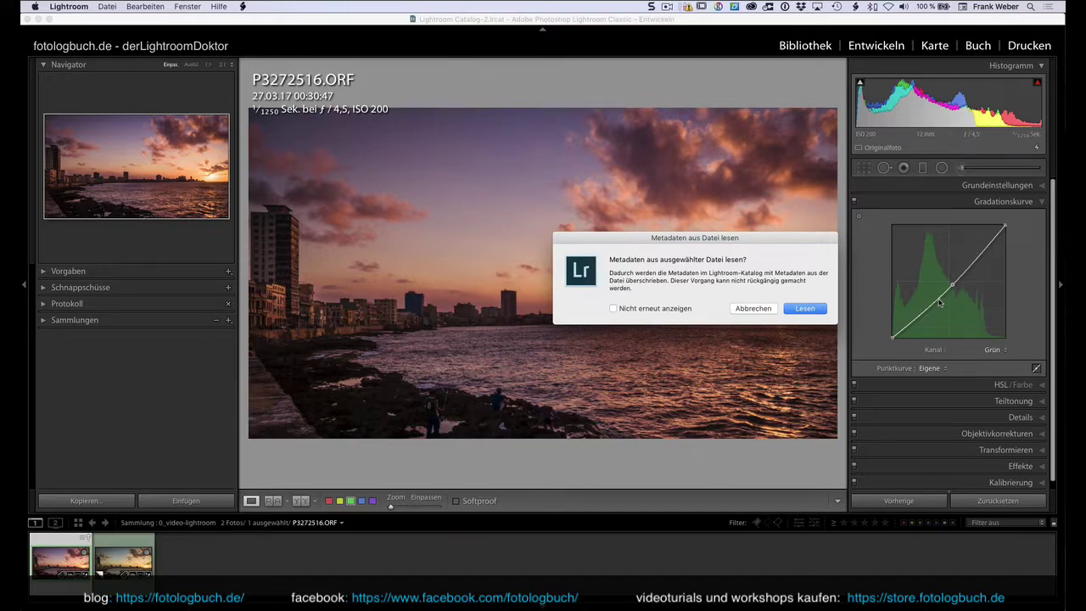
{"action": "left_click", "coordinate": [799, 310]}
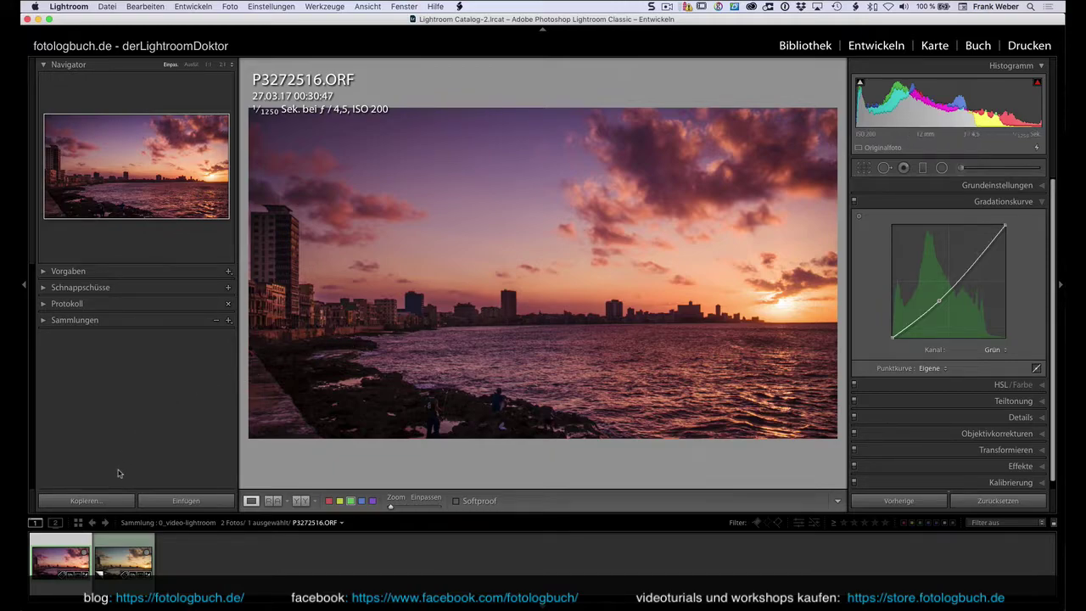
Show the virtual copy P3272516.ORF Kopie 1 and open its context menu.
{"action": "left_click", "coordinate": [114, 563]}
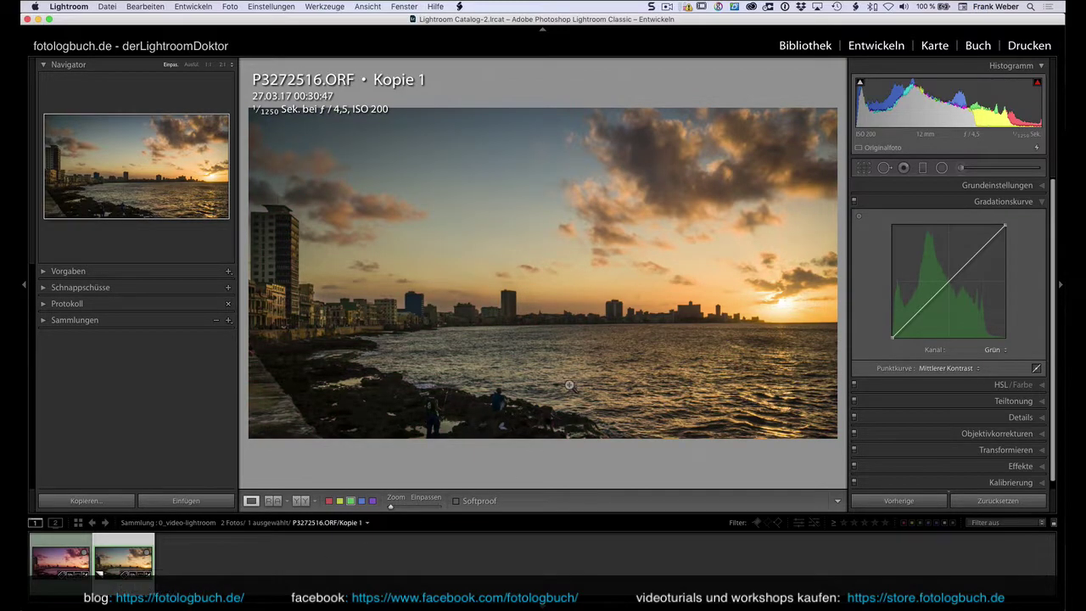
{"action": "right_click", "coordinate": [493, 222]}
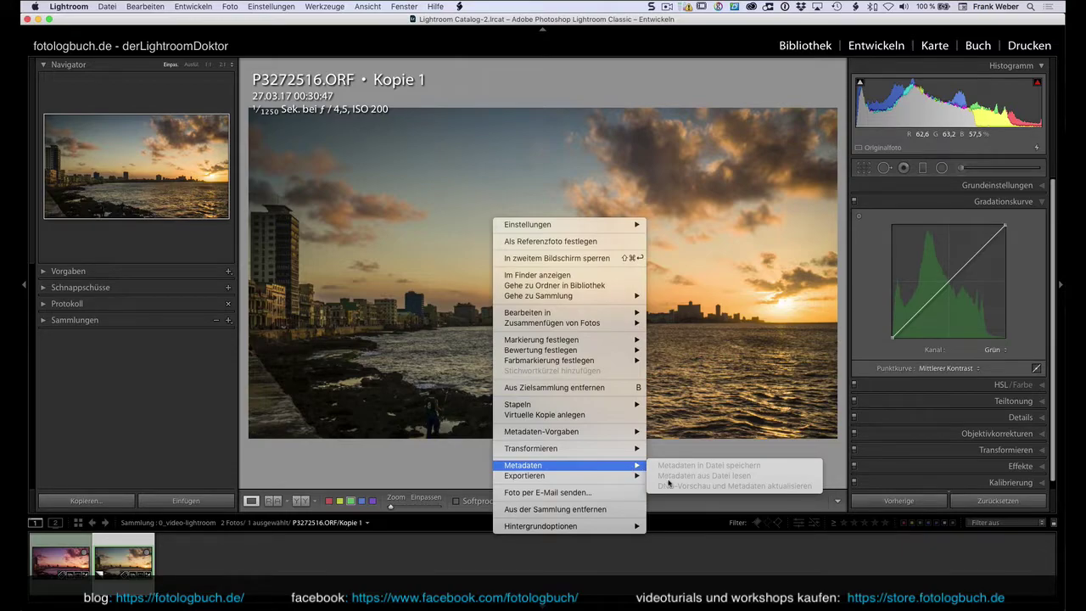
Select the first filmstrip thumbnail to show the original P3272516.ORF.
{"action": "left_click", "coordinate": [51, 563]}
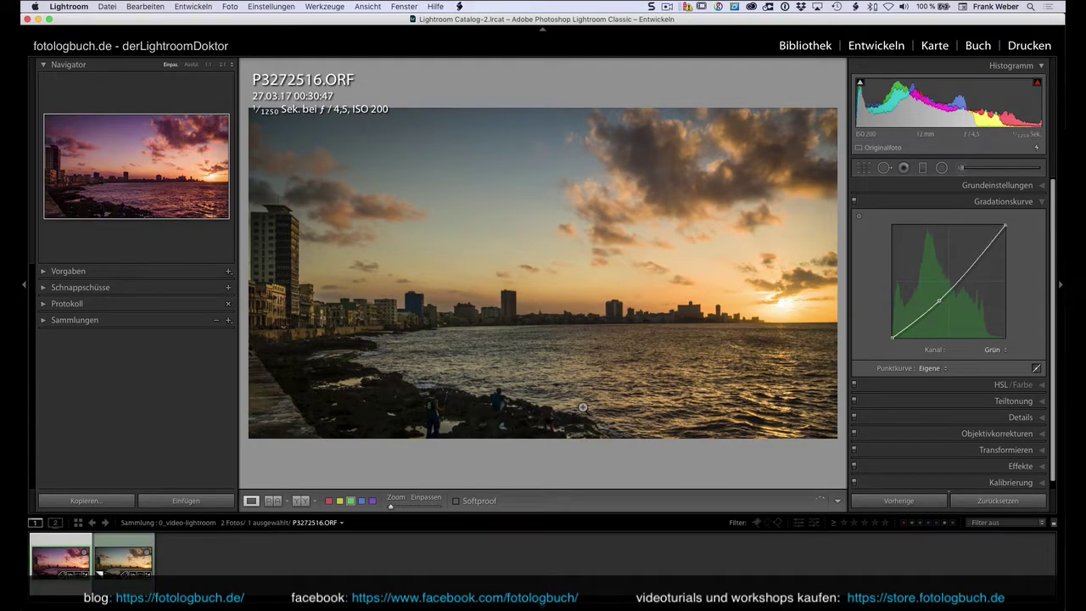